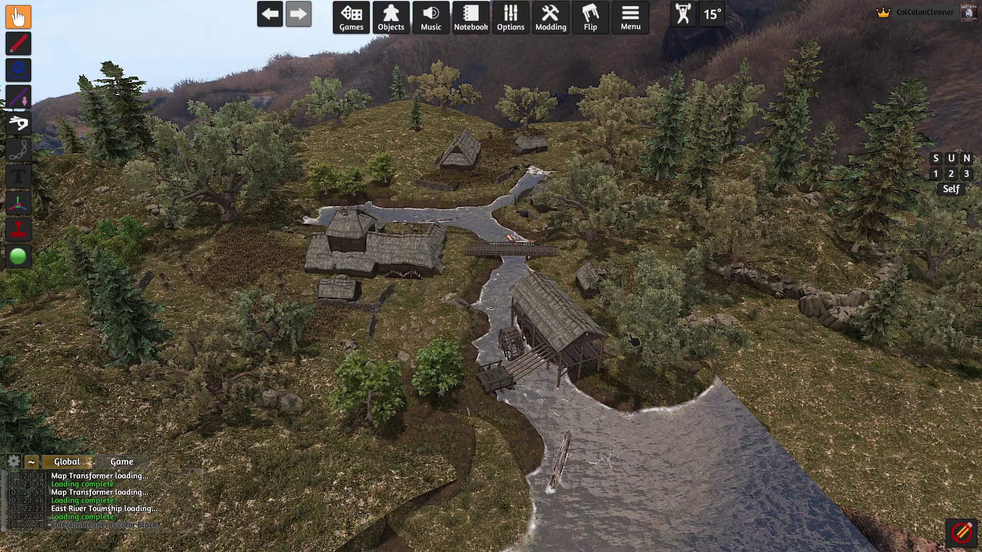
- Examine the village map, its river and its surroundings from several angles, both close up and from a distance
drag(440, 273, 489, 293)
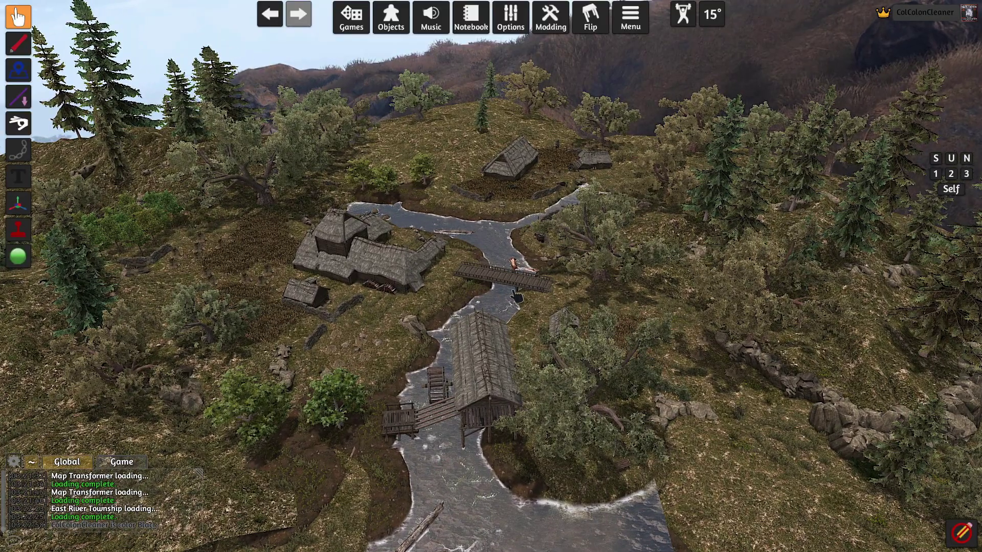
drag(563, 319, 600, 308)
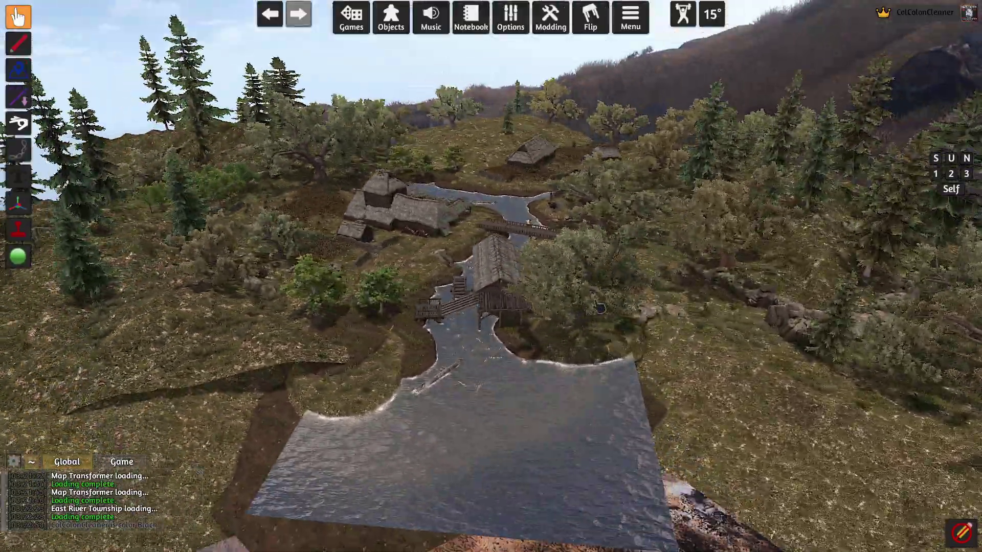
scroll(609, 335, down, 3)
scroll(506, 274, up, 5)
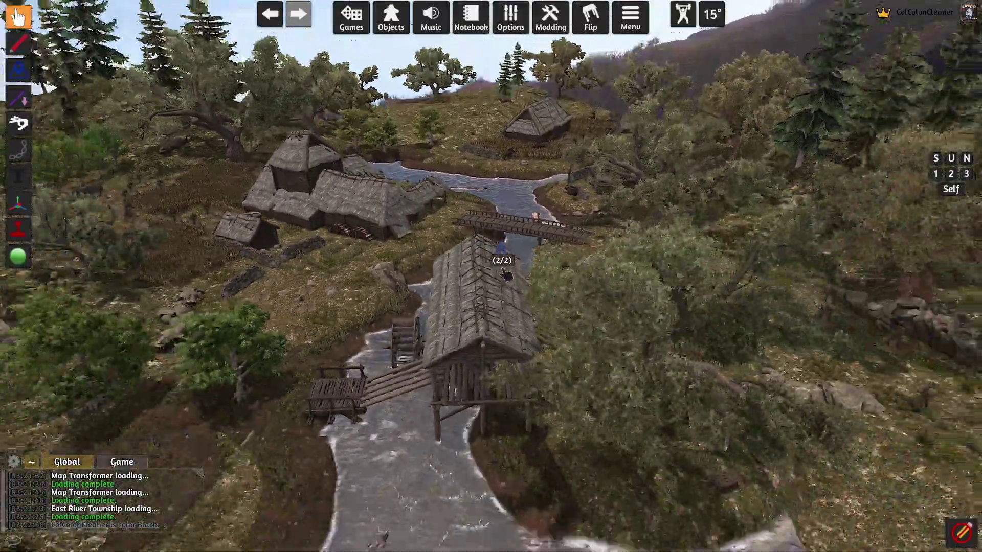
scroll(506, 274, down, 5)
scroll(534, 280, up, 2)
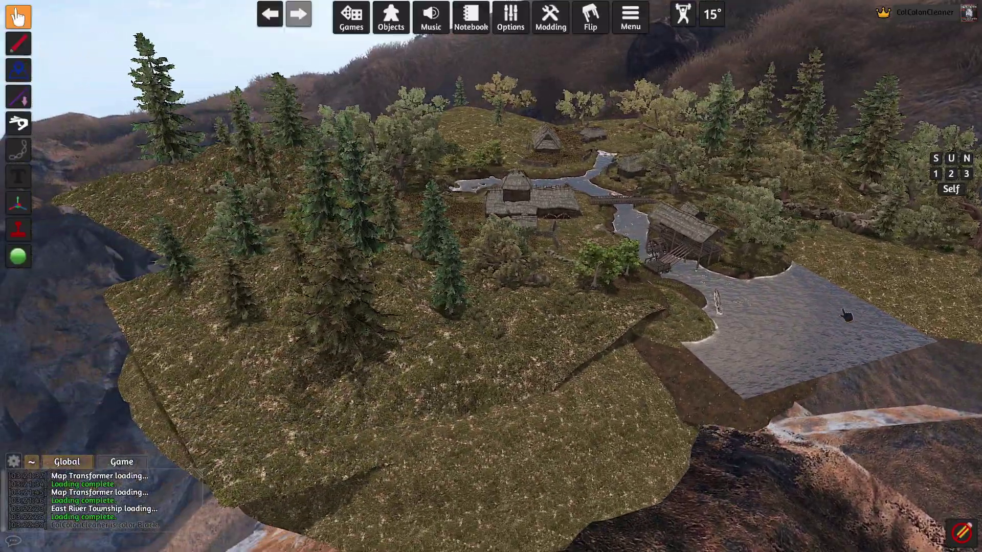
drag(846, 315, 656, 342)
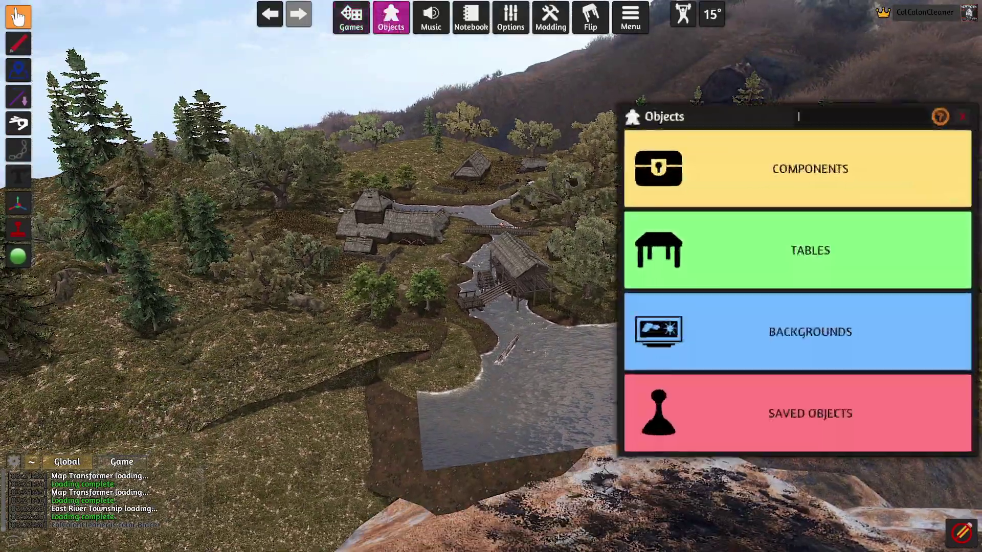
- Bring in a wooden-framed table beneath the village map and inspect how it overlaps the river and terrain
click(794, 251)
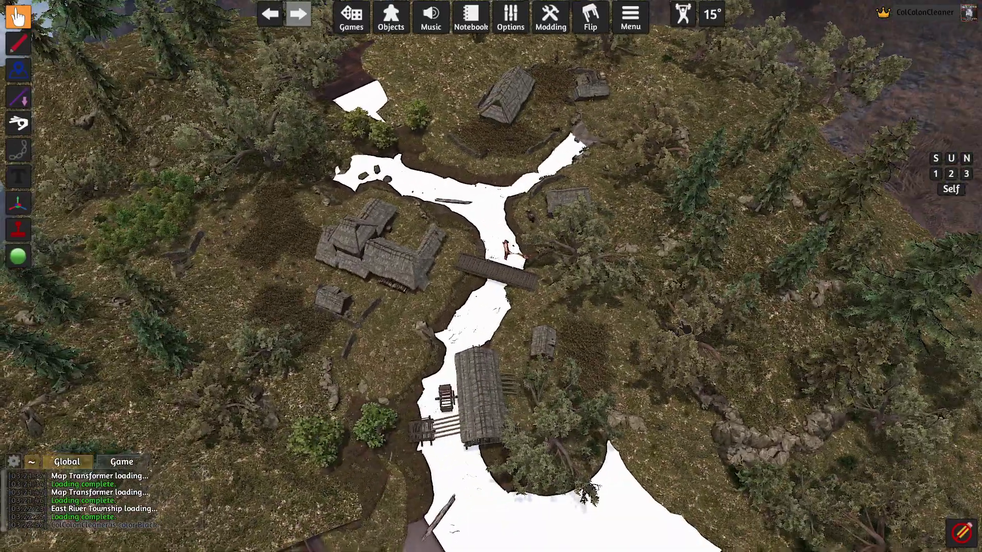
drag(684, 327, 690, 355)
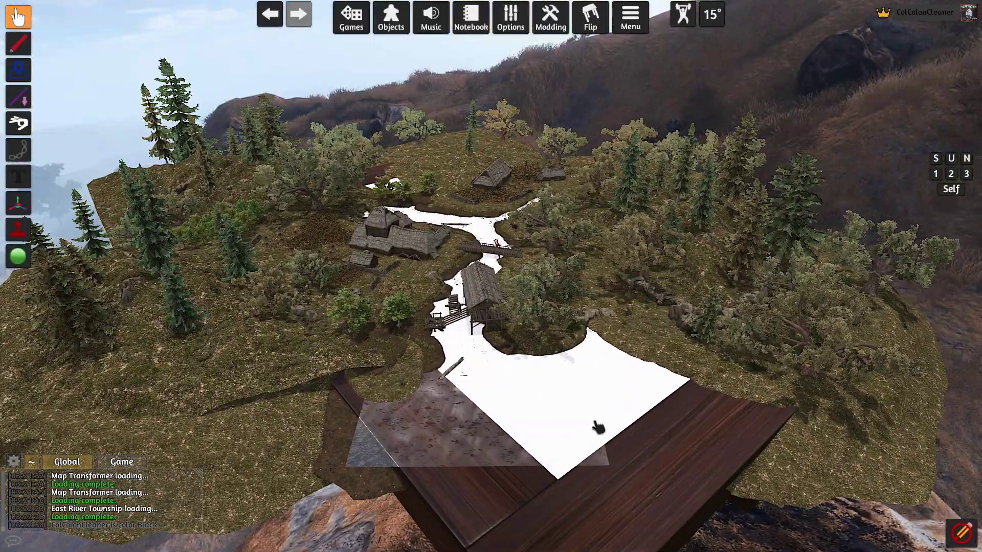
drag(541, 399, 285, 166)
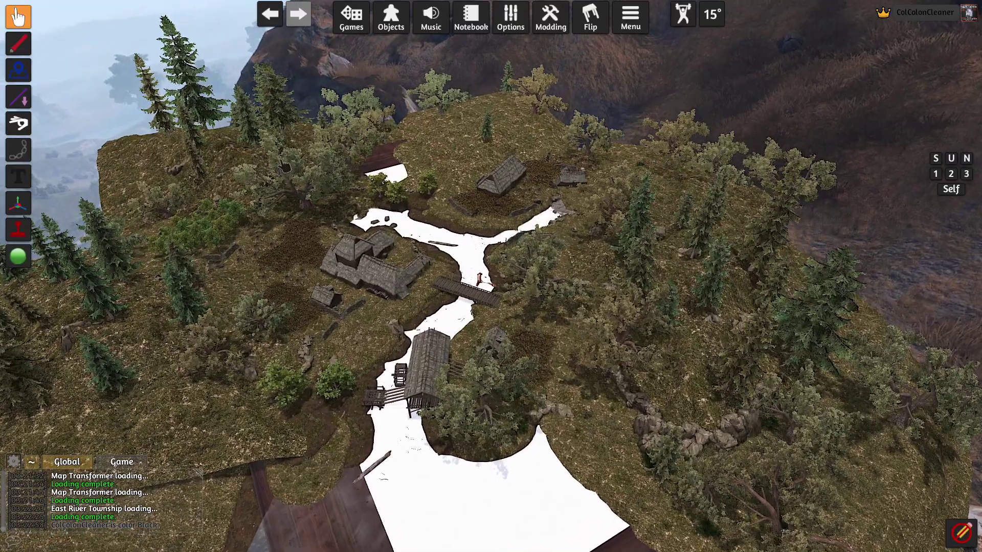
key(s)
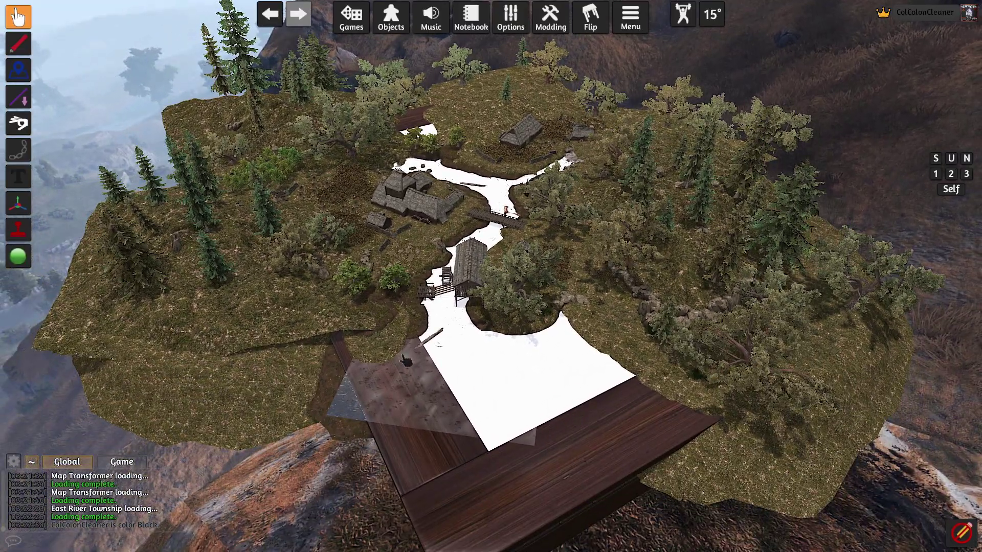
drag(338, 168, 624, 285)
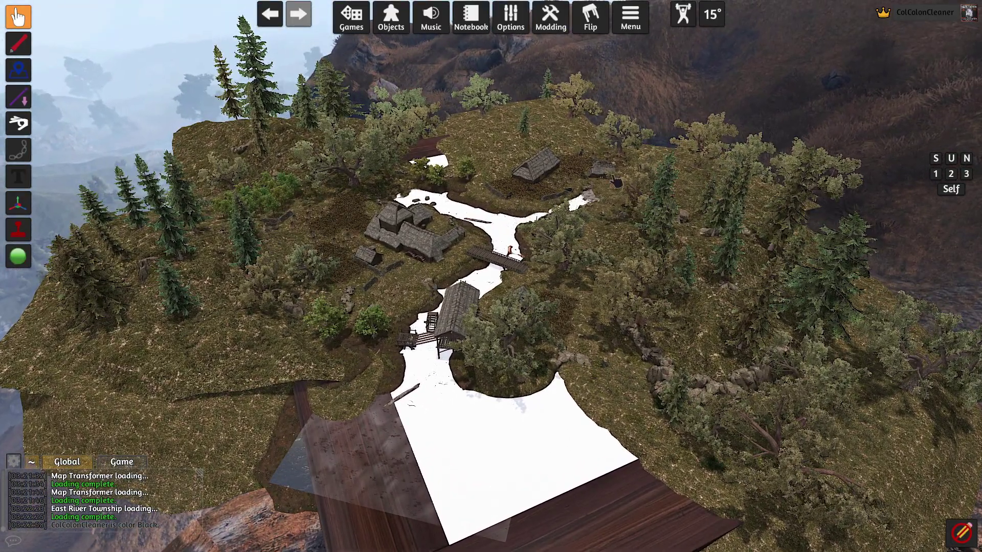
drag(530, 311, 617, 313)
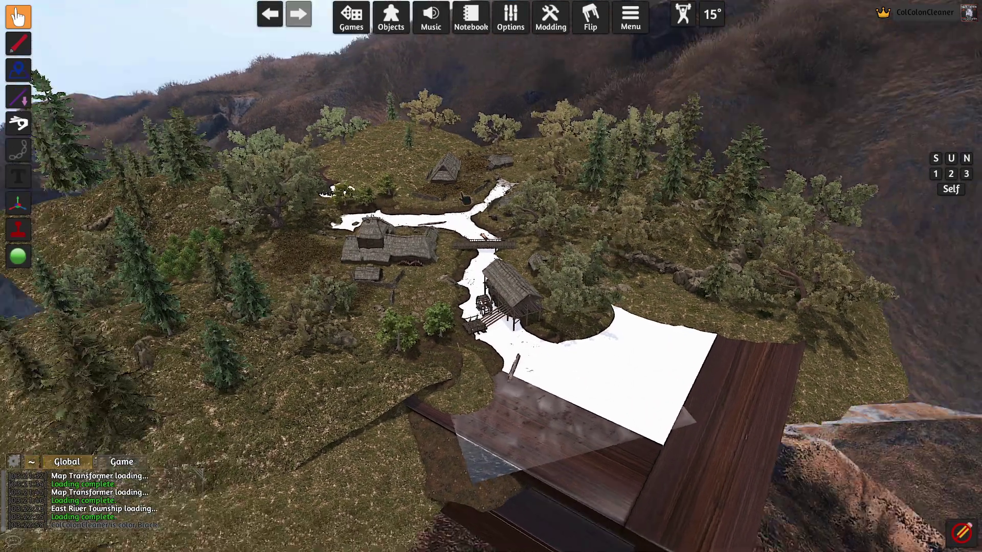
- Load the saved game Map Transformer from save slot 255
click(347, 23)
click(563, 414)
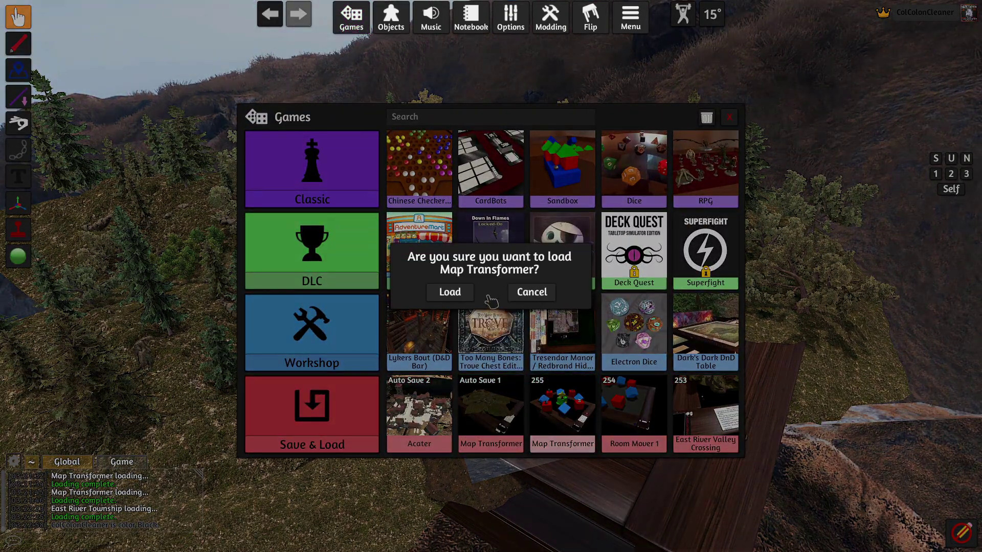
click(450, 292)
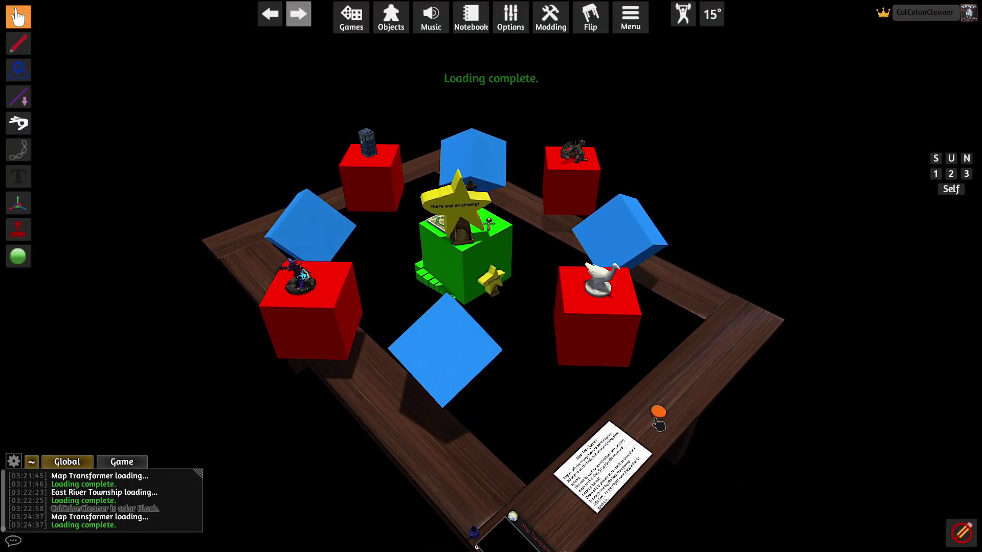
- Enlarge the sample blocks and figures with the orange token's Scale+++ option, and shrink them with repeated Scale---
right_click(662, 425)
click(683, 287)
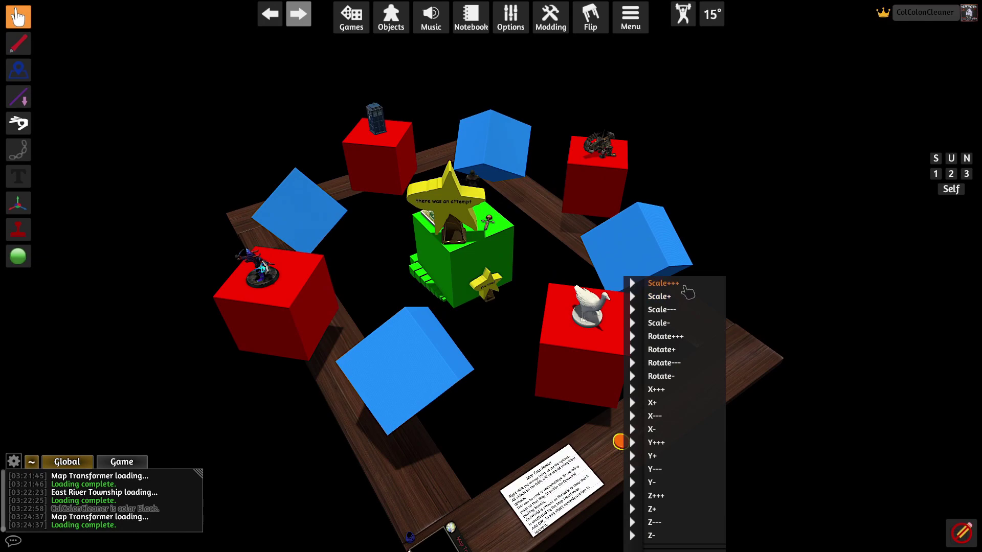
click(683, 285)
click(677, 311)
click(677, 311)
click(677, 311)
- Turn and shift the sample objects with Rotate+++ and X+++, and reduce them further with Scale---
click(682, 339)
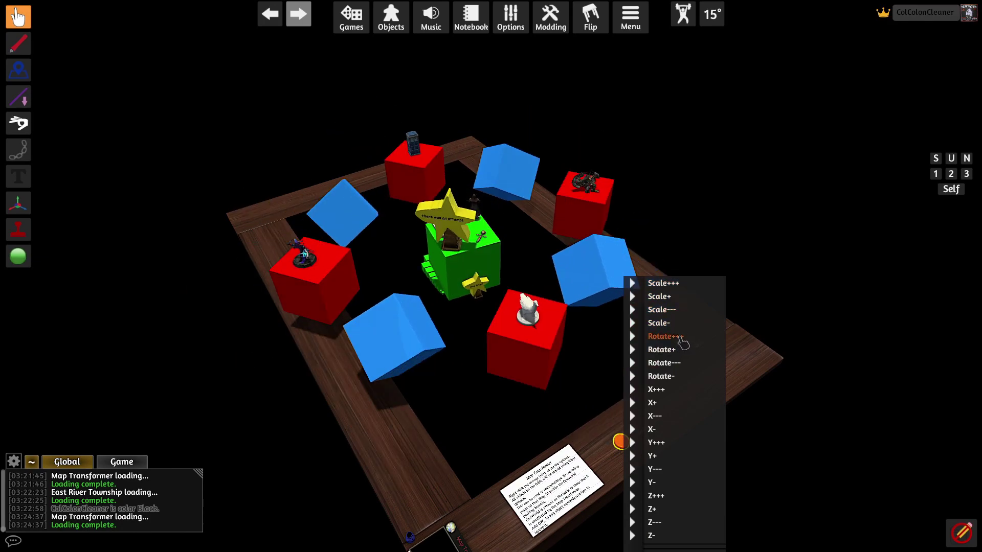
click(675, 390)
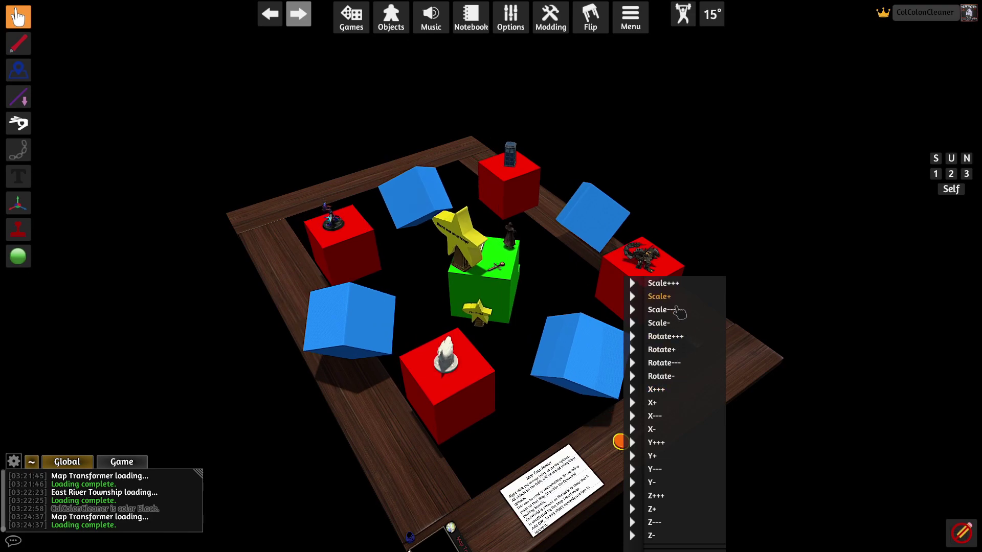
click(679, 310)
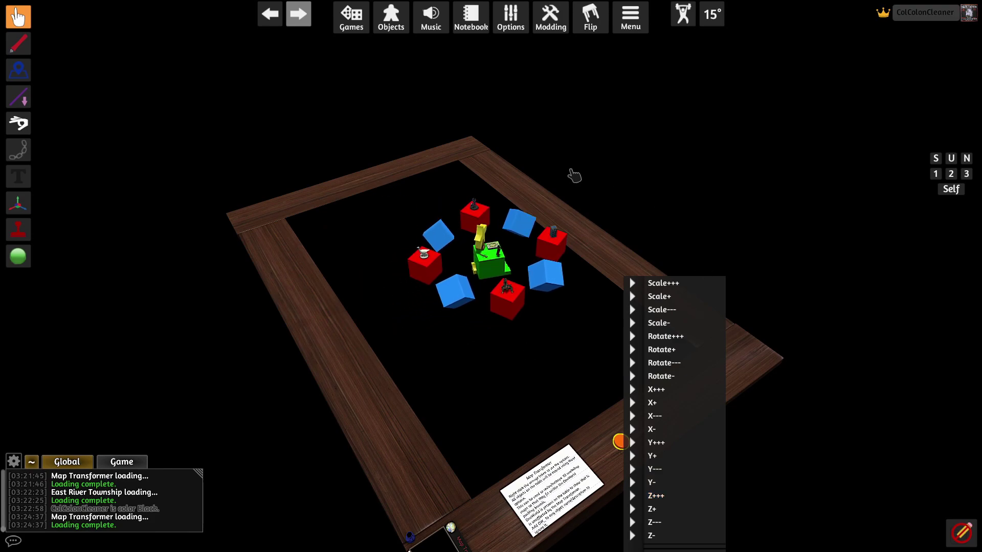
- Initialize the ONE WORLD pad at the corner of the table
drag(574, 175, 280, 173)
drag(629, 352, 422, 282)
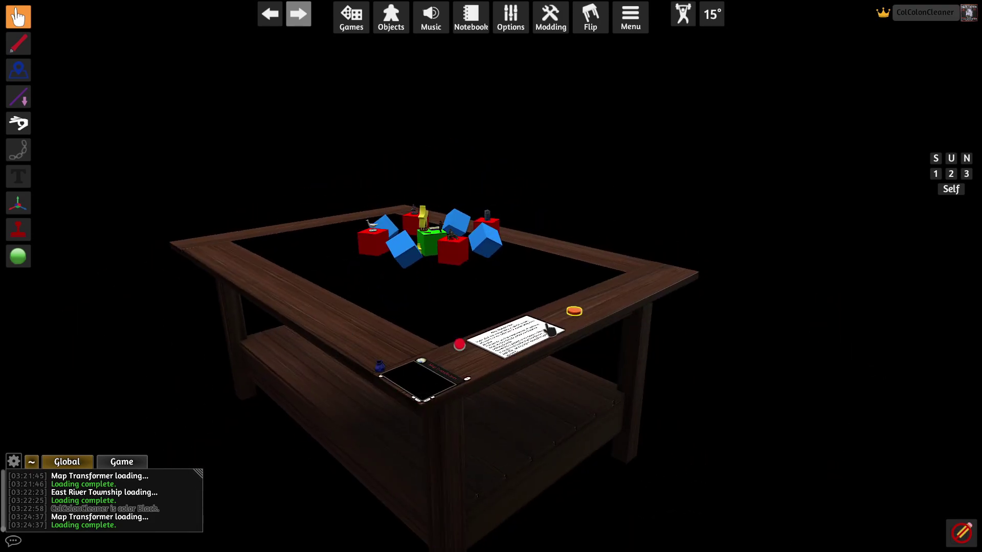
drag(550, 330, 666, 304)
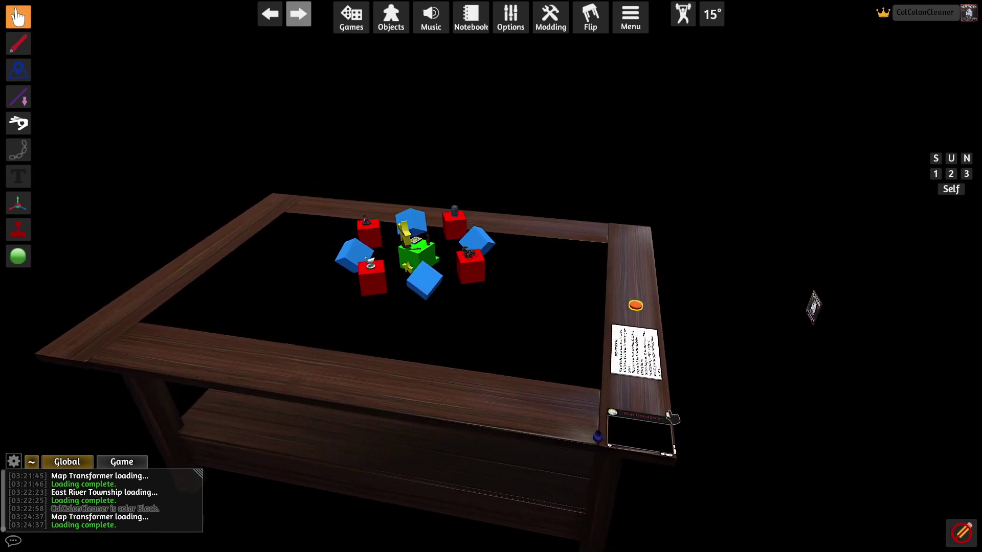
click(668, 415)
drag(550, 286, 557, 266)
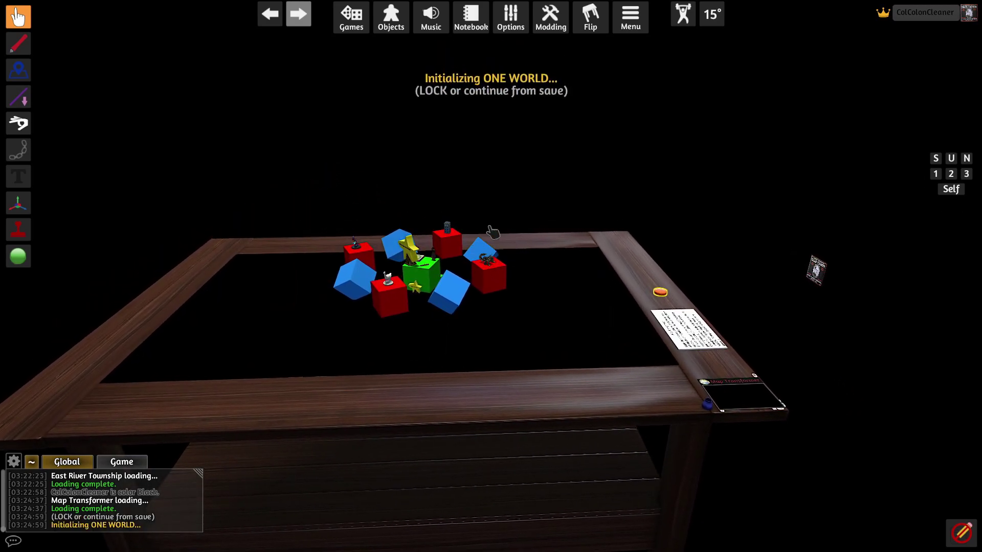
- Delete all the sample blocks and figures from the middle of the table
drag(554, 178, 343, 321)
key(Delete)
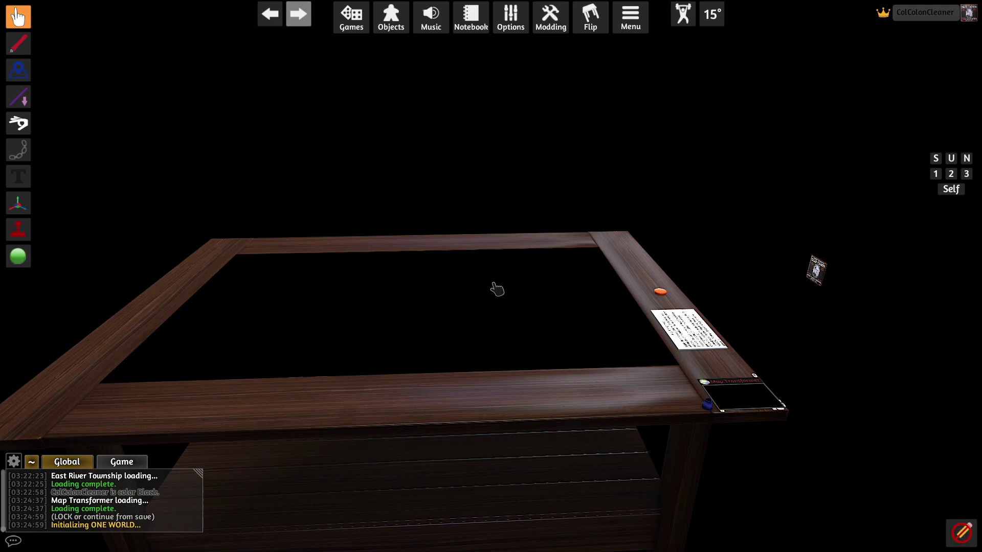
- Add the Workshop map East River Township to the current table with Additive Load
click(351, 15)
click(354, 342)
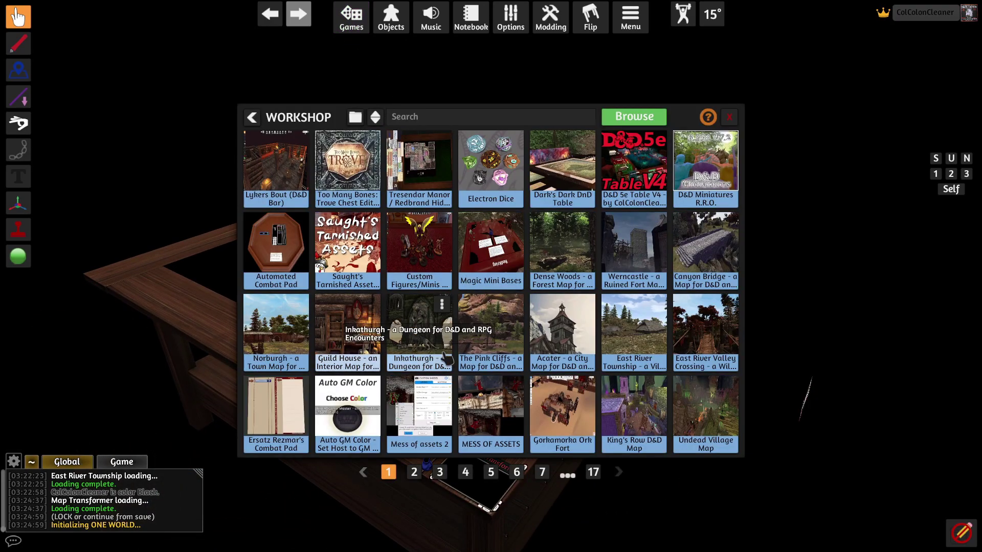
click(656, 307)
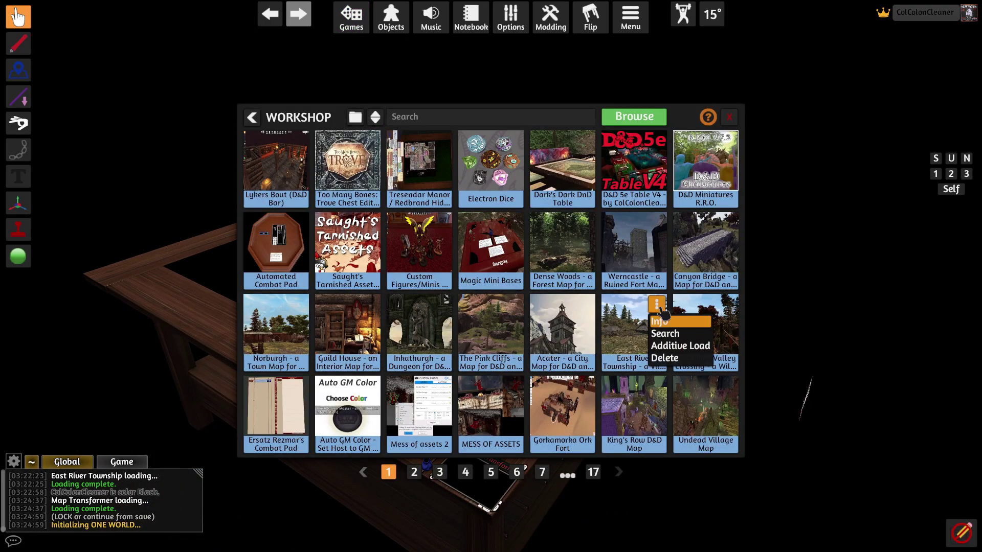
click(670, 347)
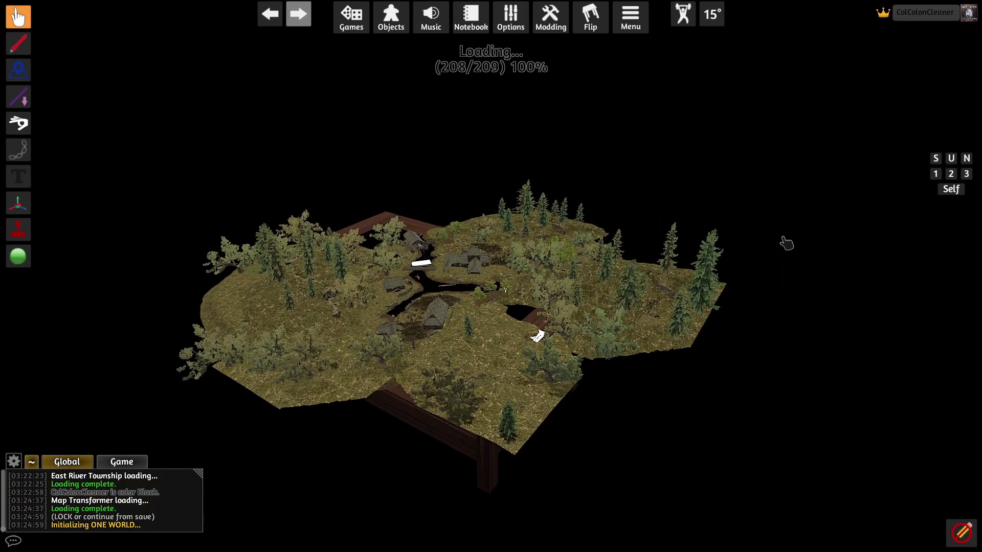
- Rotate the whole village map by applying the orange token's Rotate+++ option four times
scroll(759, 280, up, 3)
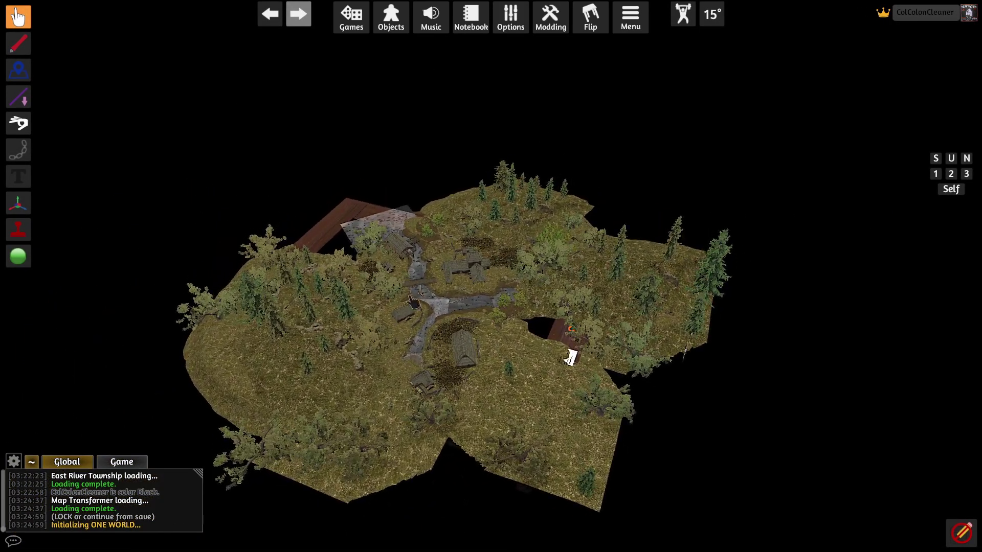
scroll(413, 302, down, 2)
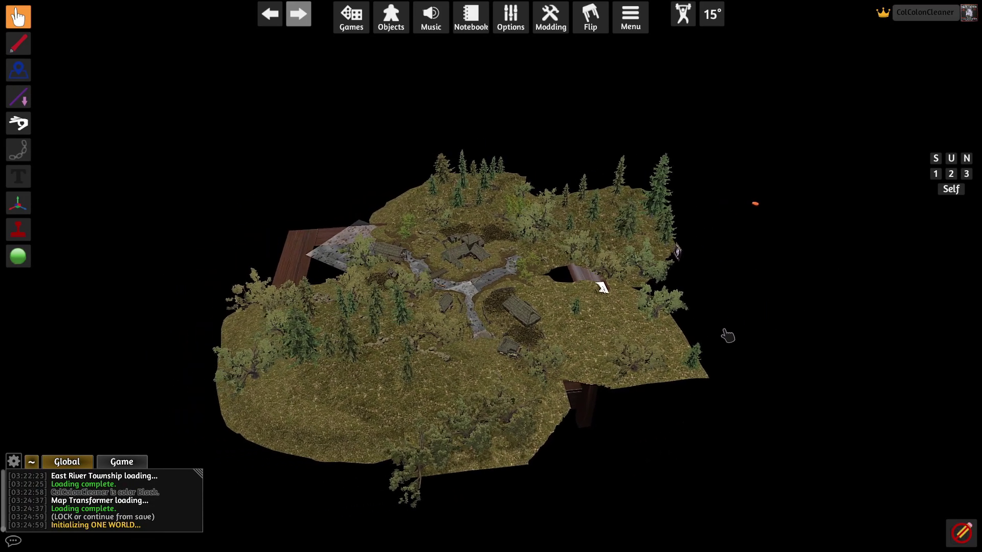
right_click(812, 302)
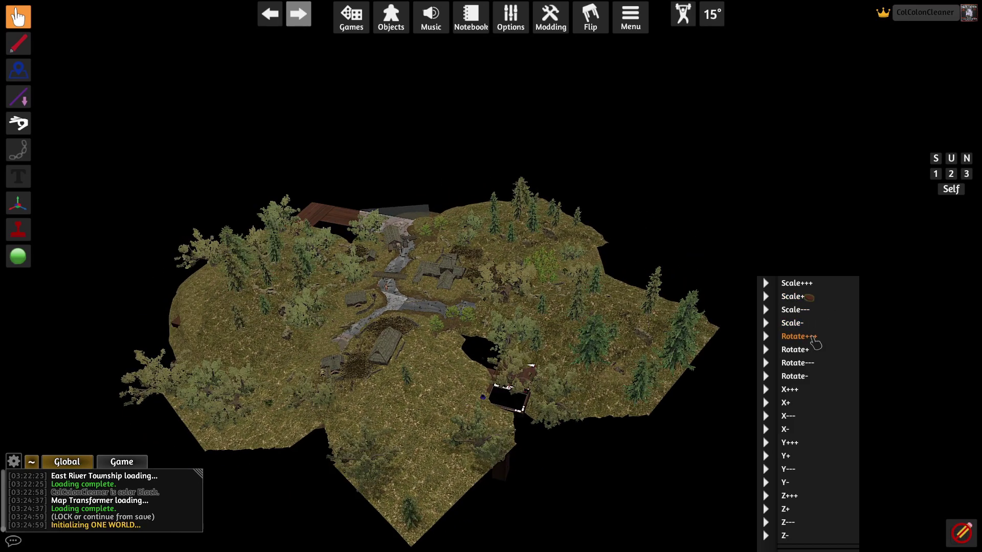
click(813, 338)
click(812, 338)
click(812, 338)
click(813, 338)
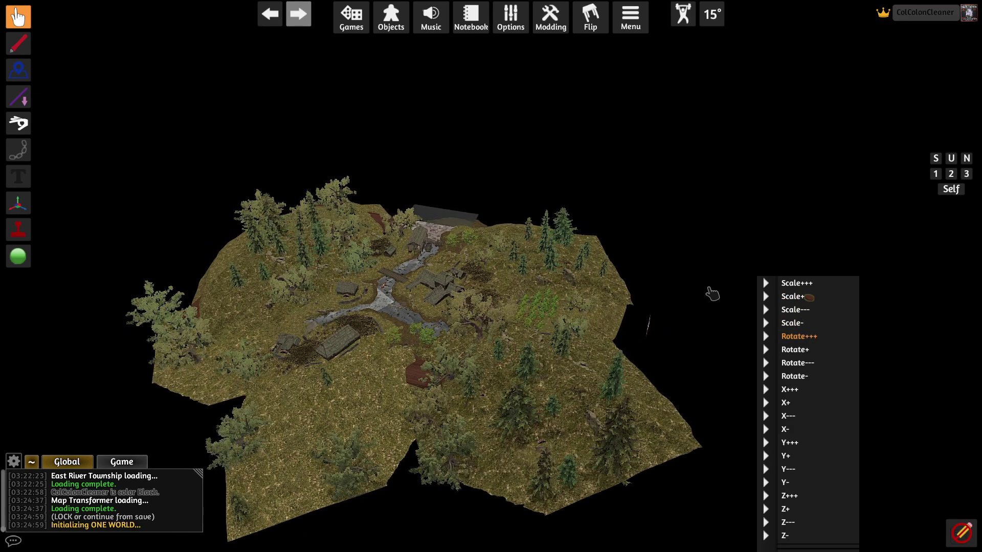
- Shrink the village map with Scale--- to bring it down to roughly the size of the table
drag(707, 289, 624, 293)
right_click(790, 395)
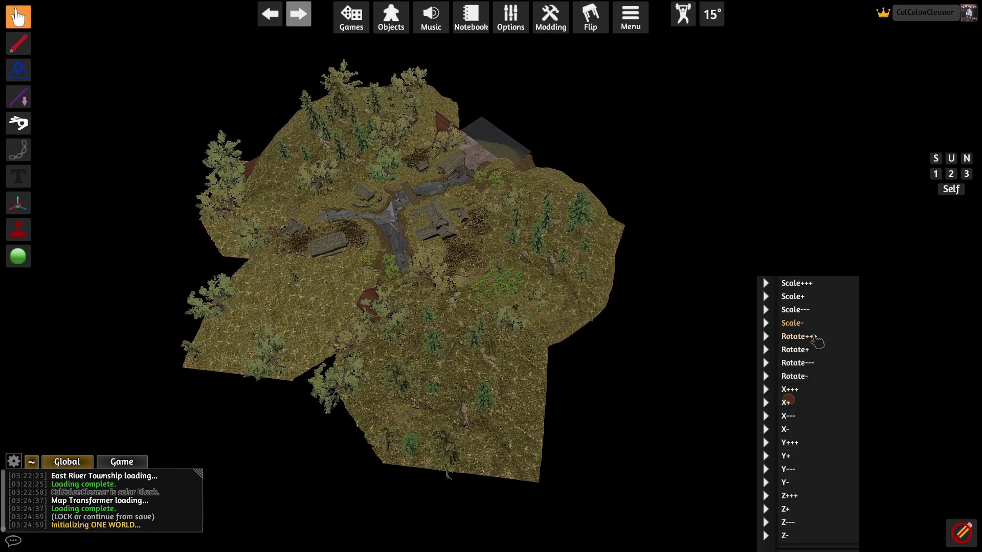
click(810, 313)
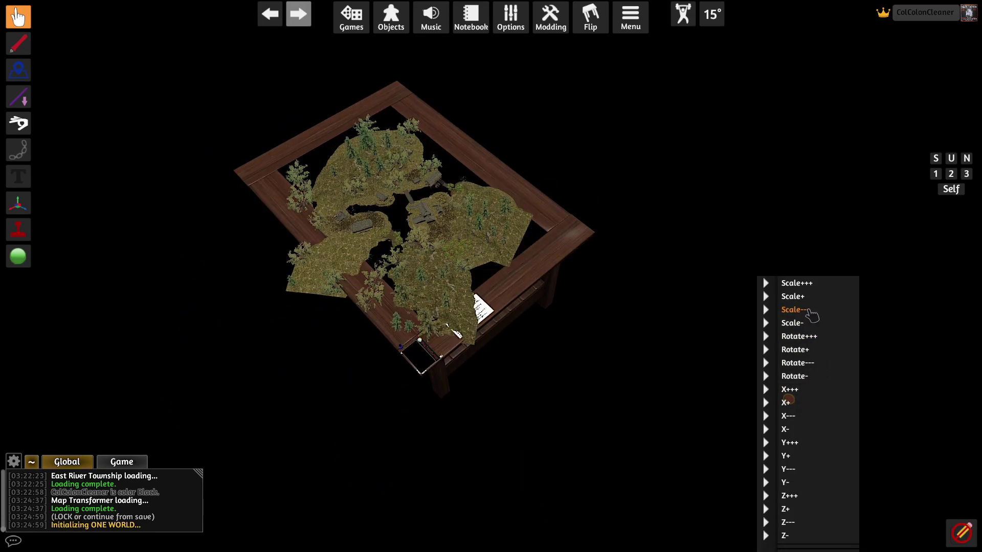
- Raise the village map above the tabletop with the orange token's Y+++ option
drag(737, 347, 642, 307)
scroll(642, 307, up, 3)
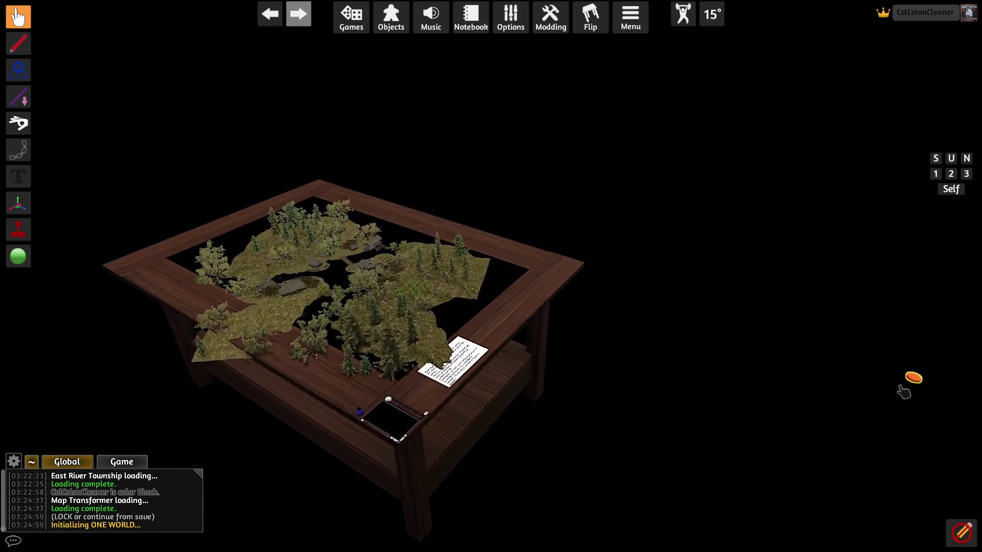
right_click(914, 380)
click(791, 443)
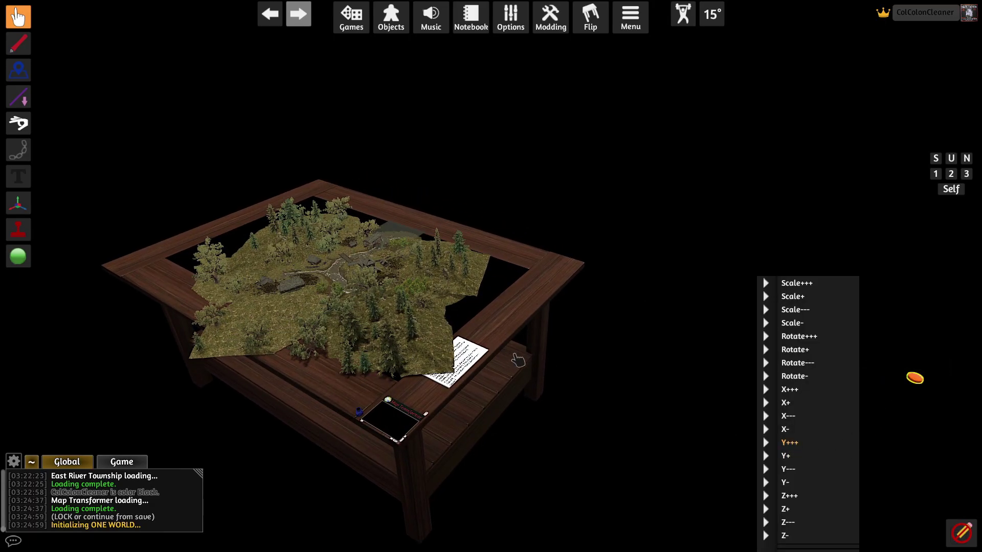
- Check the raised village map up close and shift it across the table along the Z axis with Z+++
scroll(518, 361, up, 10)
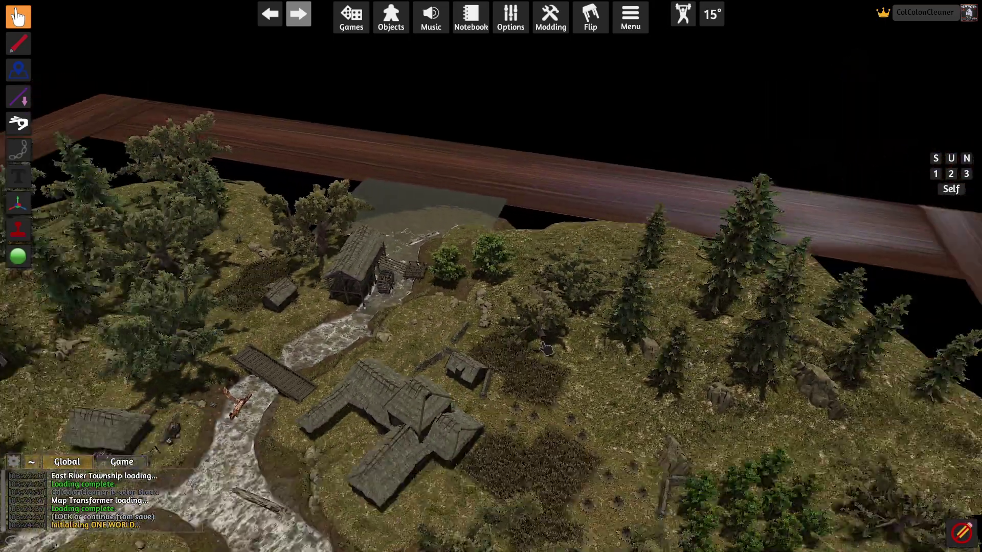
scroll(546, 349, down, 10)
right_click(763, 280)
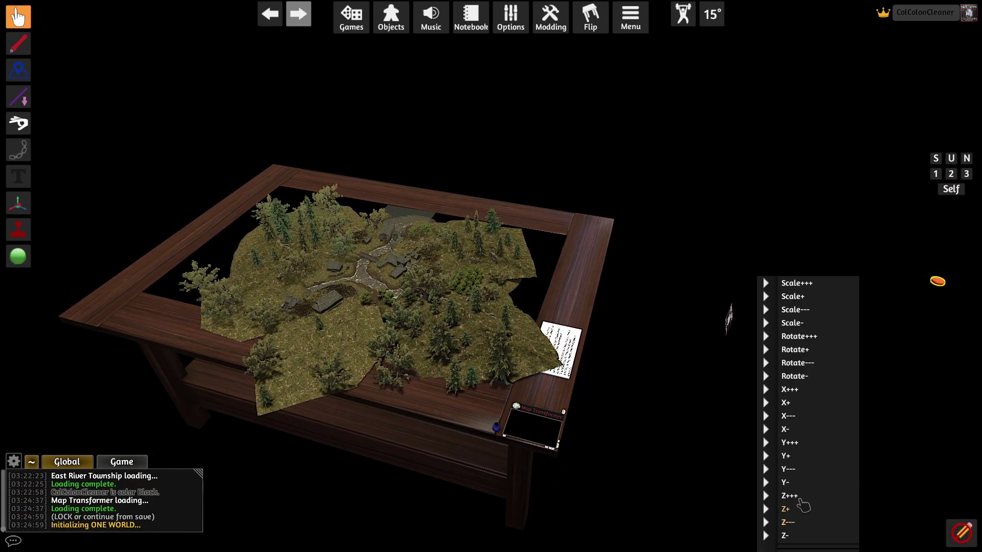
click(801, 500)
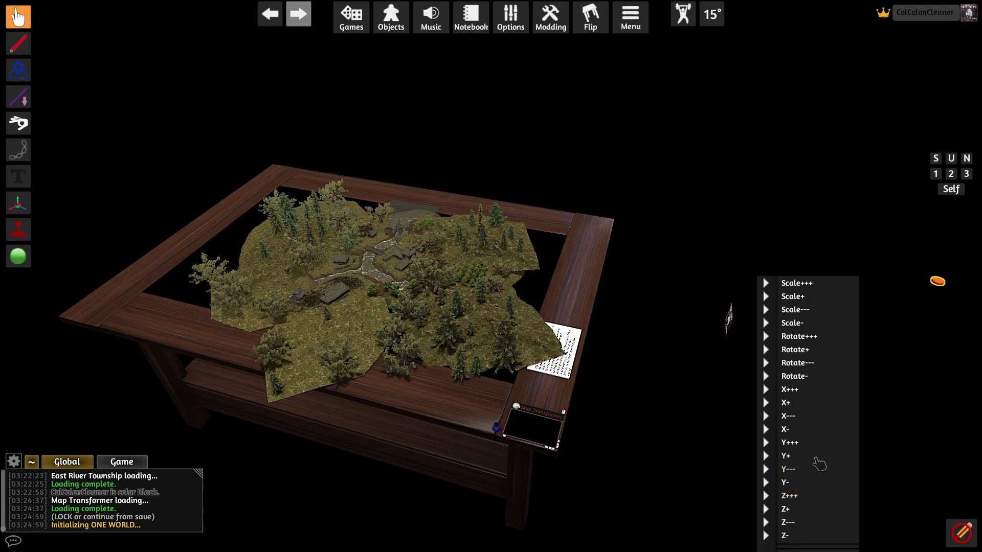
- Adjust the village map's position on the table with X+++, X--- and three Z+ nudges
click(799, 392)
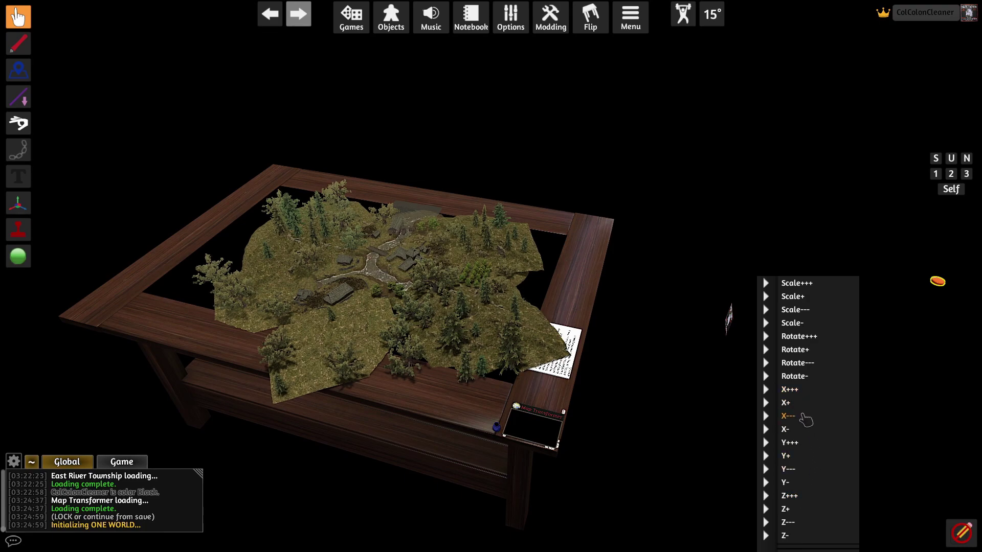
click(803, 415)
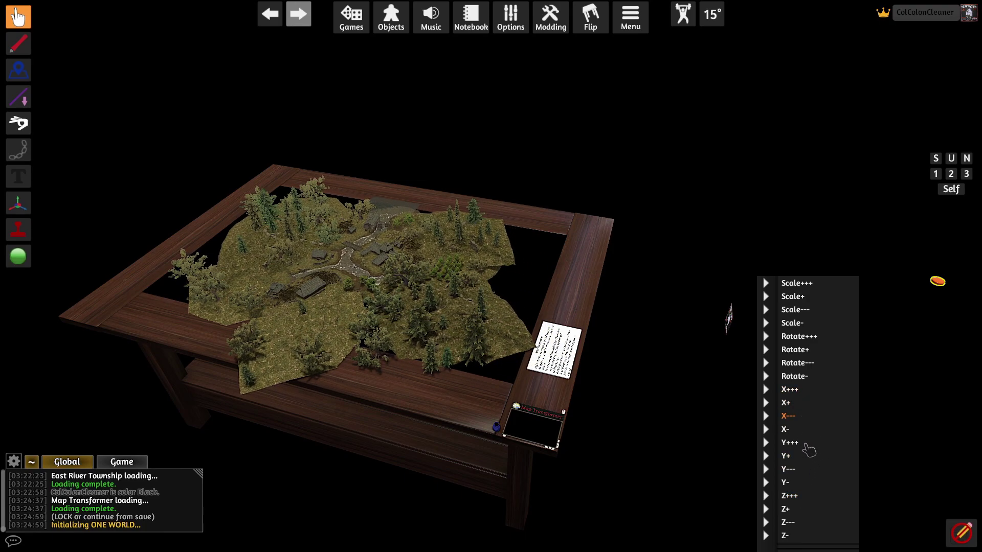
click(804, 513)
click(804, 512)
click(804, 513)
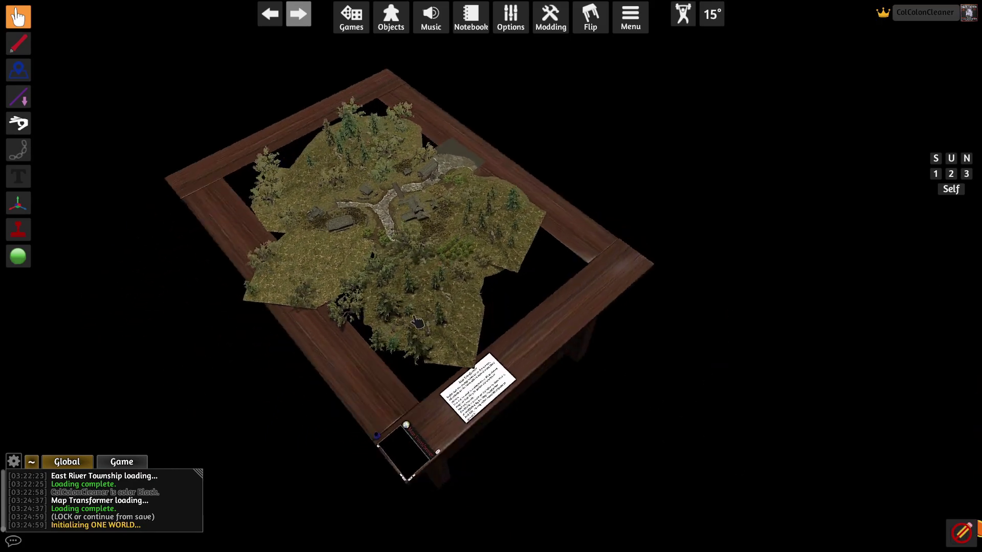
- Name the black SBx_ tile beside the OneWorld board SBx_WoodsRiver
drag(417, 322, 636, 377)
scroll(327, 317, up, 3)
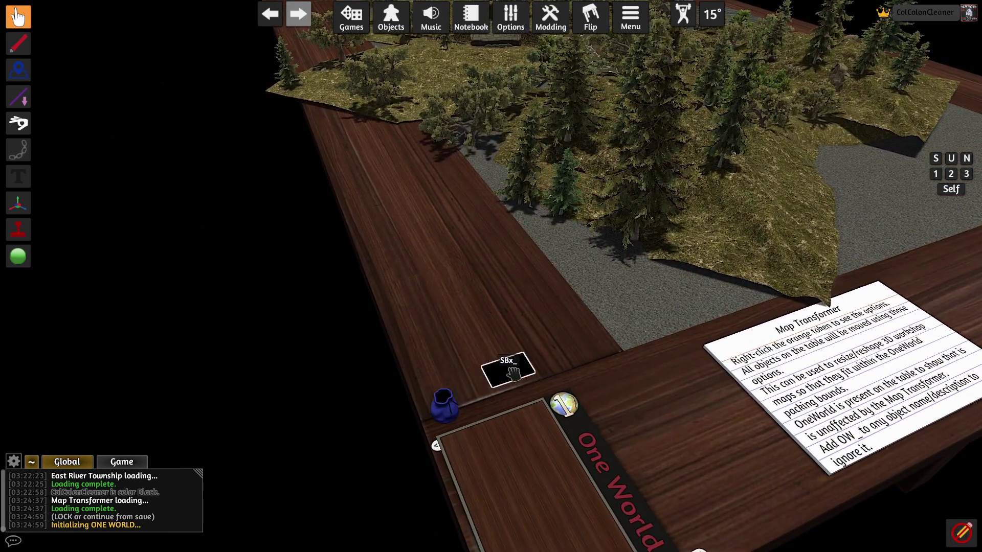
right_click(497, 372)
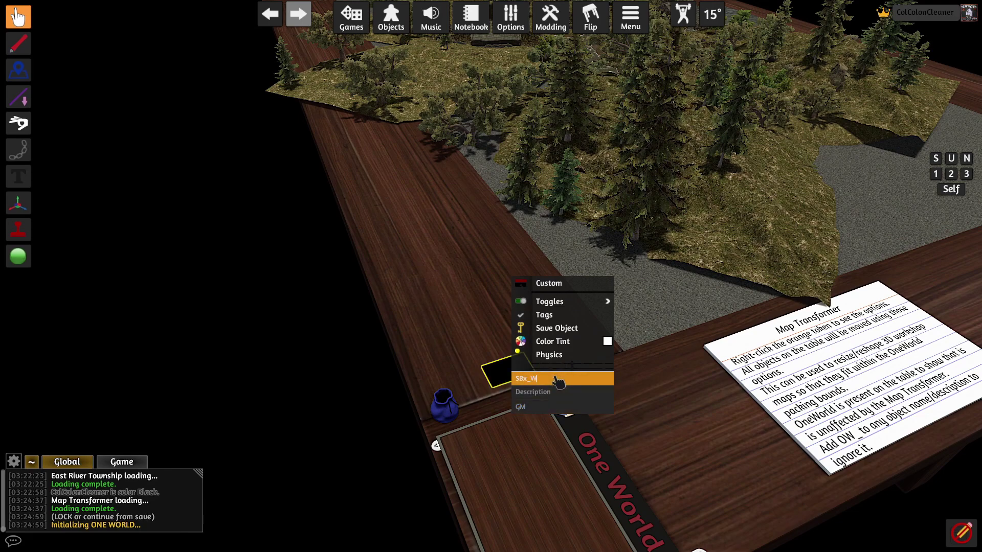
- Pack the resized village map and its base into OneWorld as WoodsRiver
scroll(658, 396, down, 2)
drag(507, 306, 511, 383)
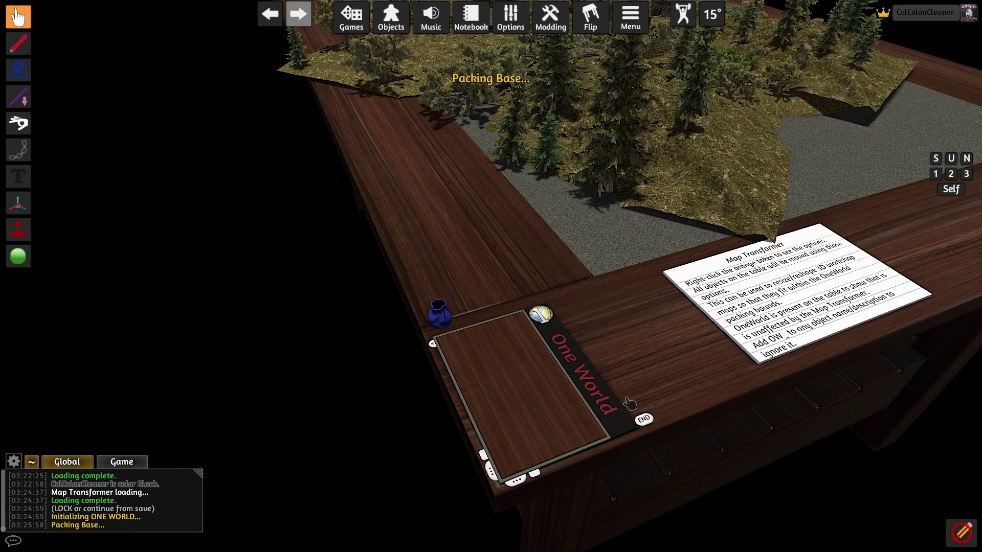
drag(636, 401, 628, 319)
scroll(628, 320, down, 3)
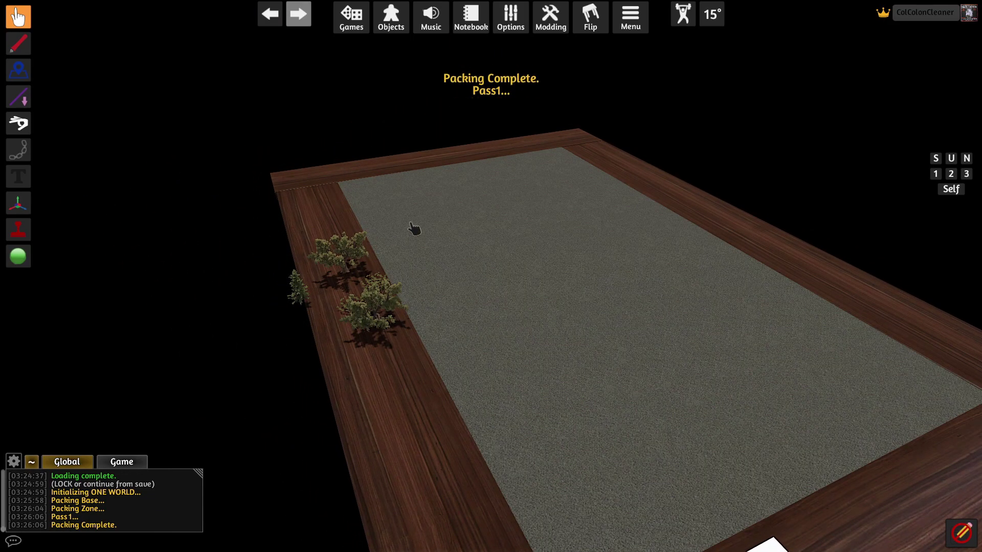
- Delete the leftover trees standing on the table's wooden edge
drag(433, 212, 230, 406)
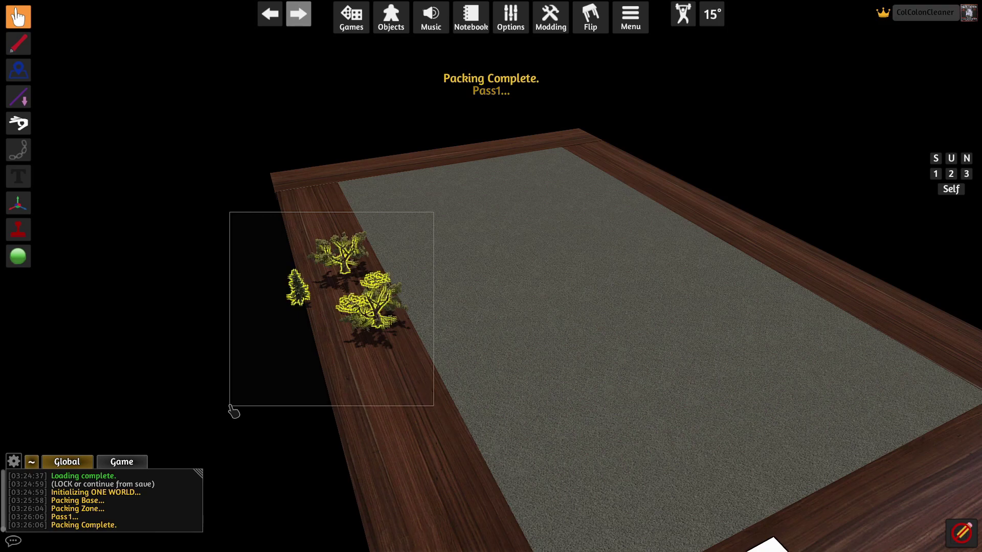
drag(833, 152, 155, 434)
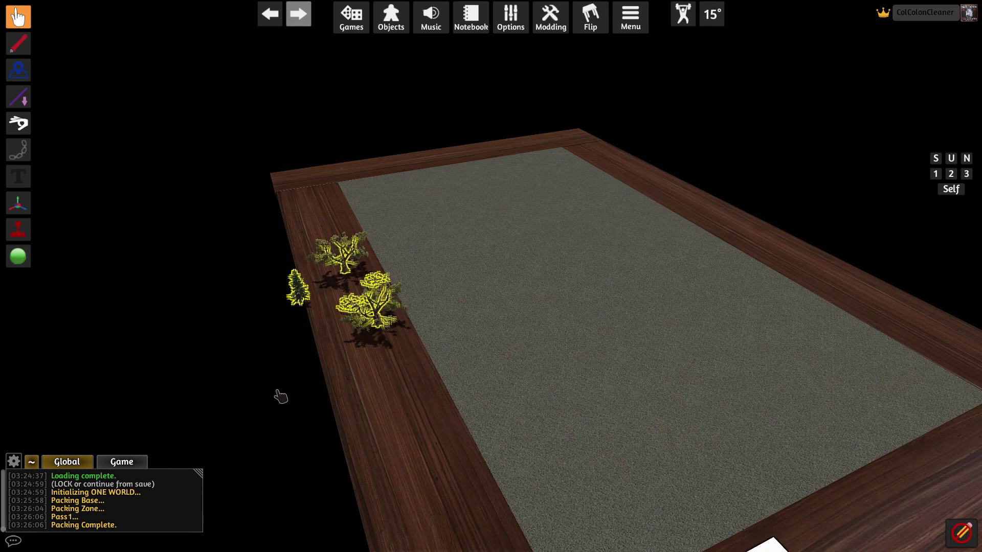
key(Delete)
- Bring up the WoodsRiver map on the OneWorld board and build it on the table
drag(277, 392, 488, 349)
scroll(460, 391, down, 5)
scroll(506, 388, up, 5)
scroll(490, 392, down, 4)
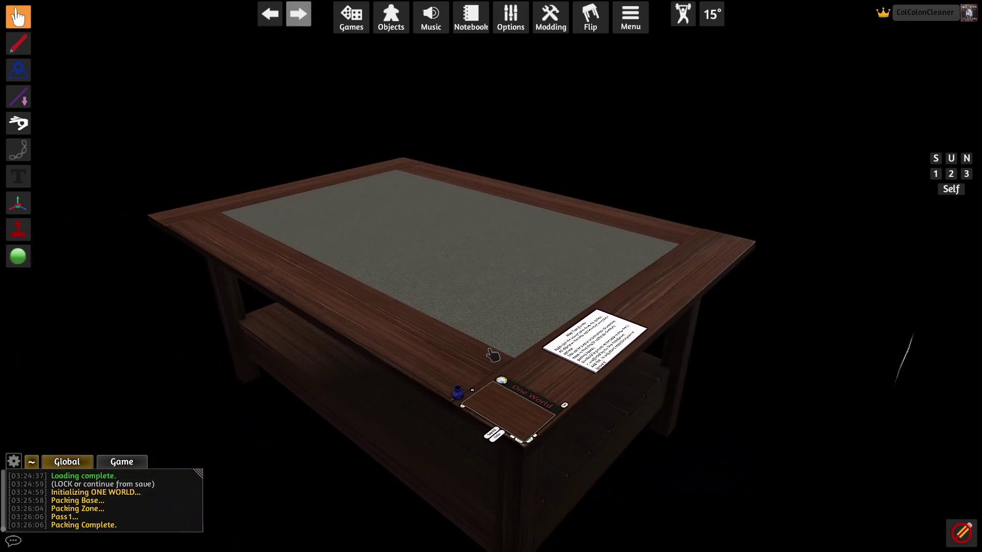
scroll(491, 328, up, 3)
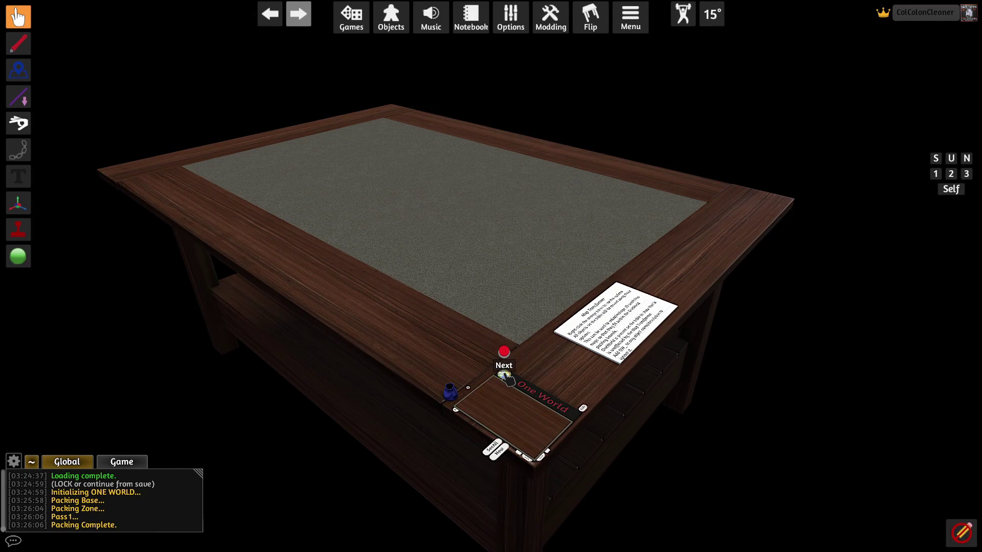
click(506, 377)
scroll(511, 434, up, 3)
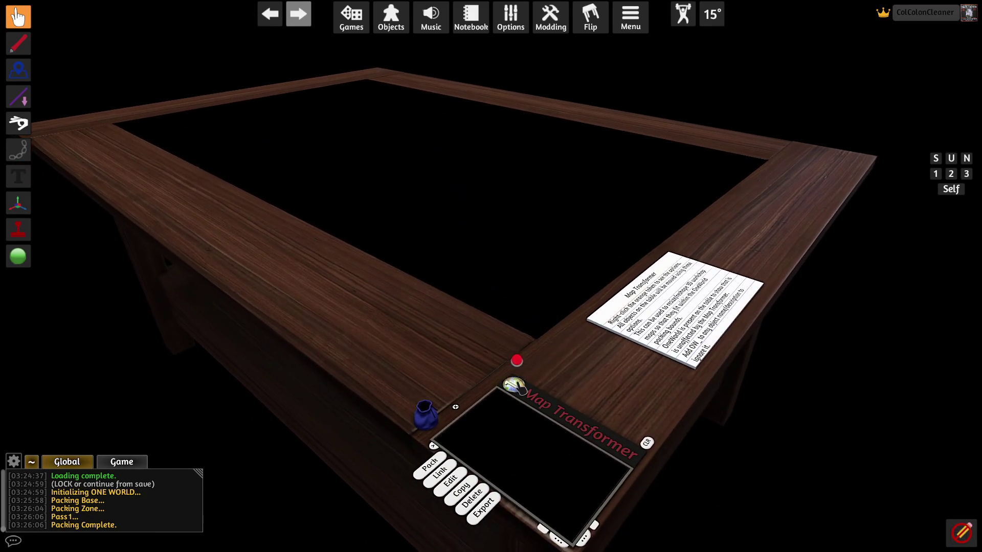
scroll(574, 401, down, 5)
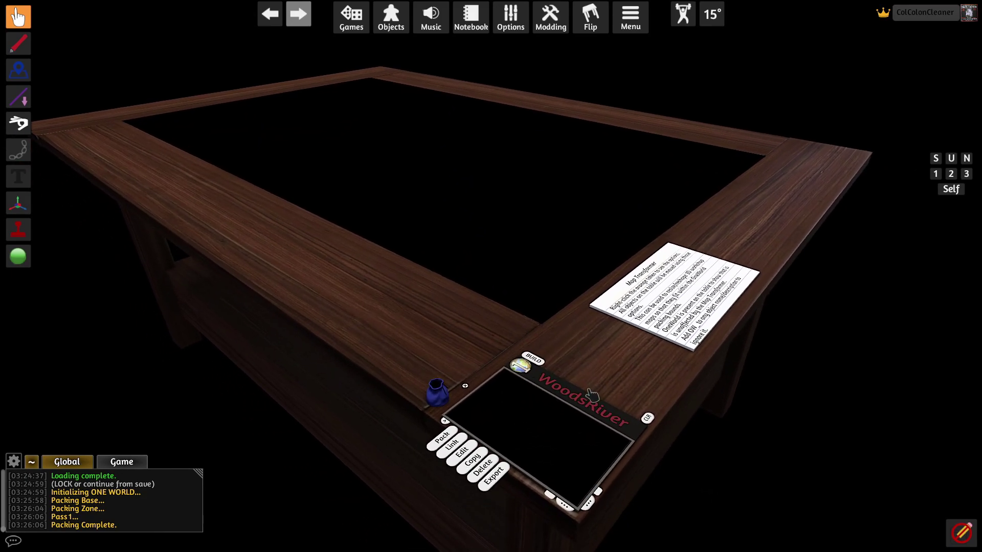
scroll(573, 373, down, 2)
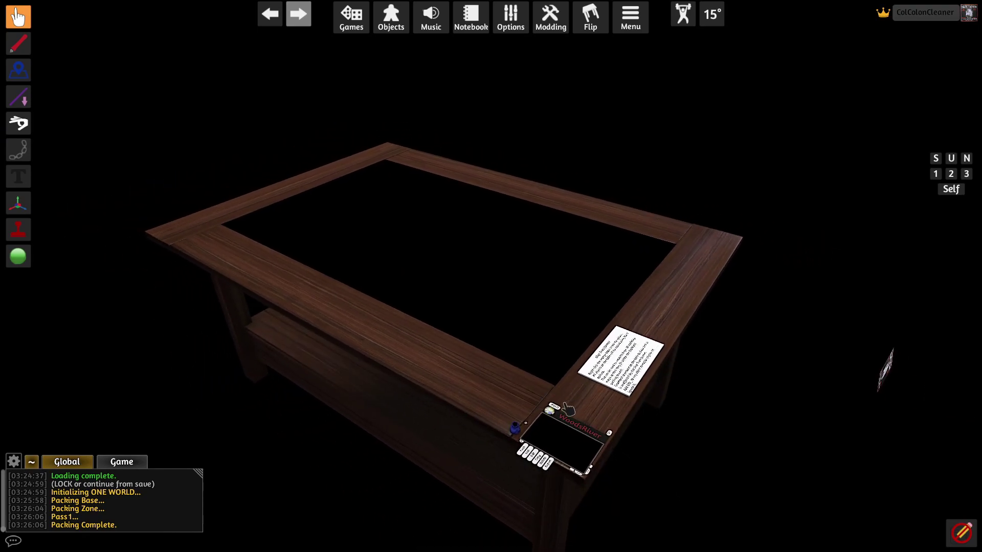
click(558, 384)
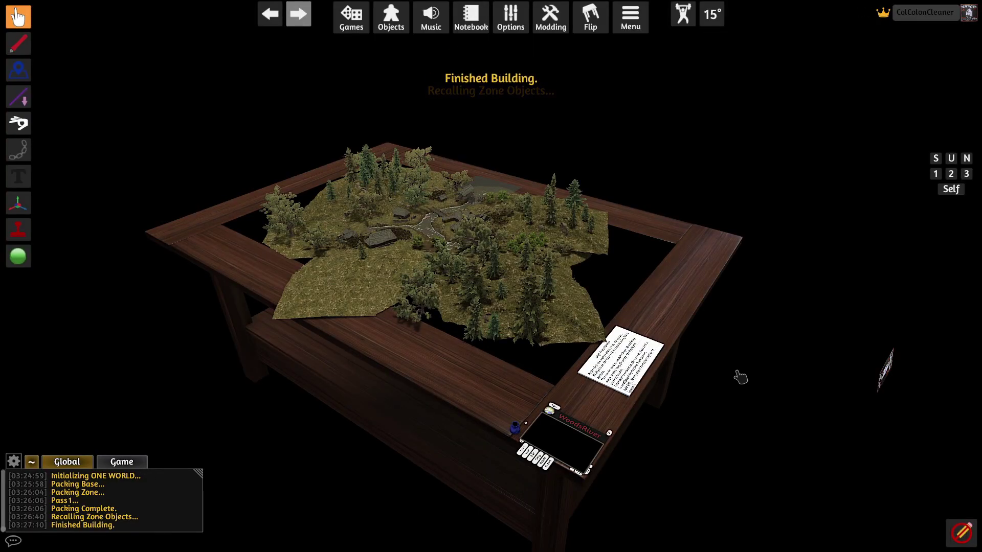
- Inspect the rebuilt WoodsRiver map from several angles, including the river, bridge and village buildings up close
drag(738, 379, 535, 411)
scroll(487, 410, up, 4)
scroll(675, 409, down, 4)
scroll(690, 412, up, 5)
scroll(735, 424, down, 6)
scroll(593, 394, up, 3)
scroll(533, 409, up, 8)
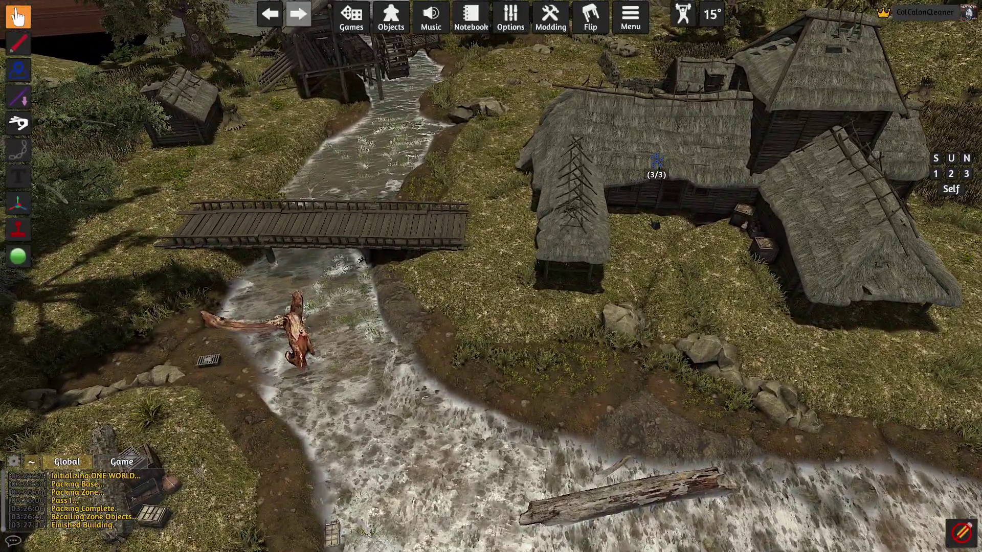
right_click(665, 181)
scroll(566, 277, down, 10)
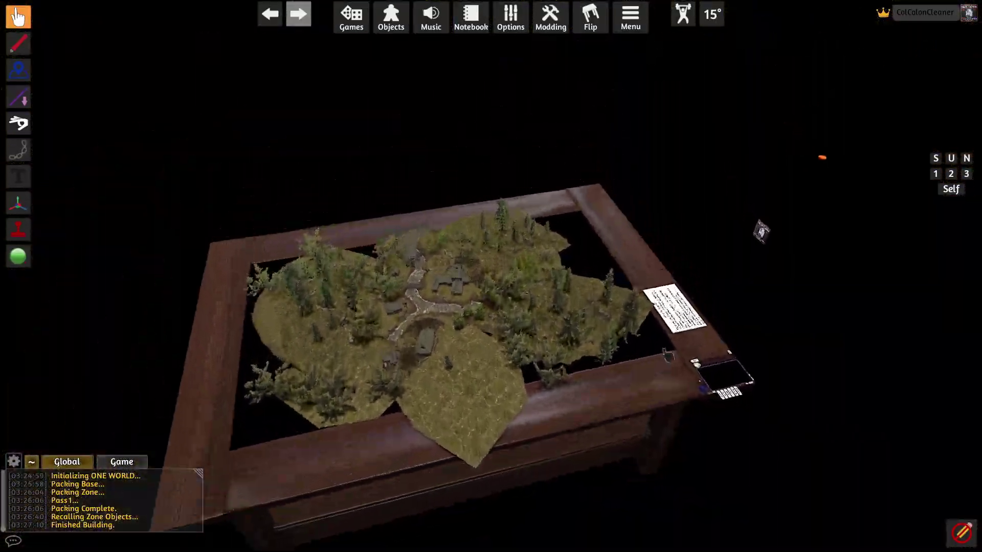
drag(667, 355, 852, 271)
scroll(852, 272, up, 8)
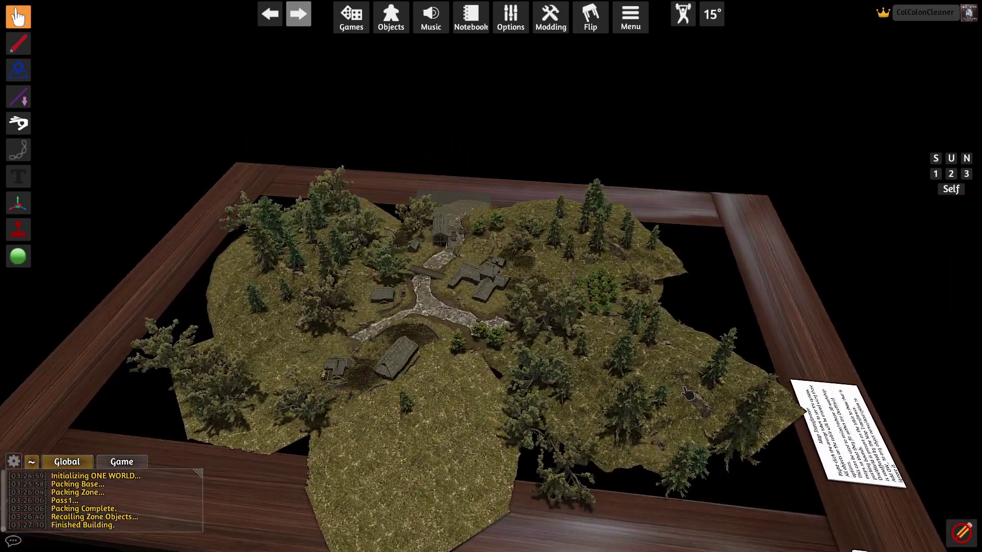